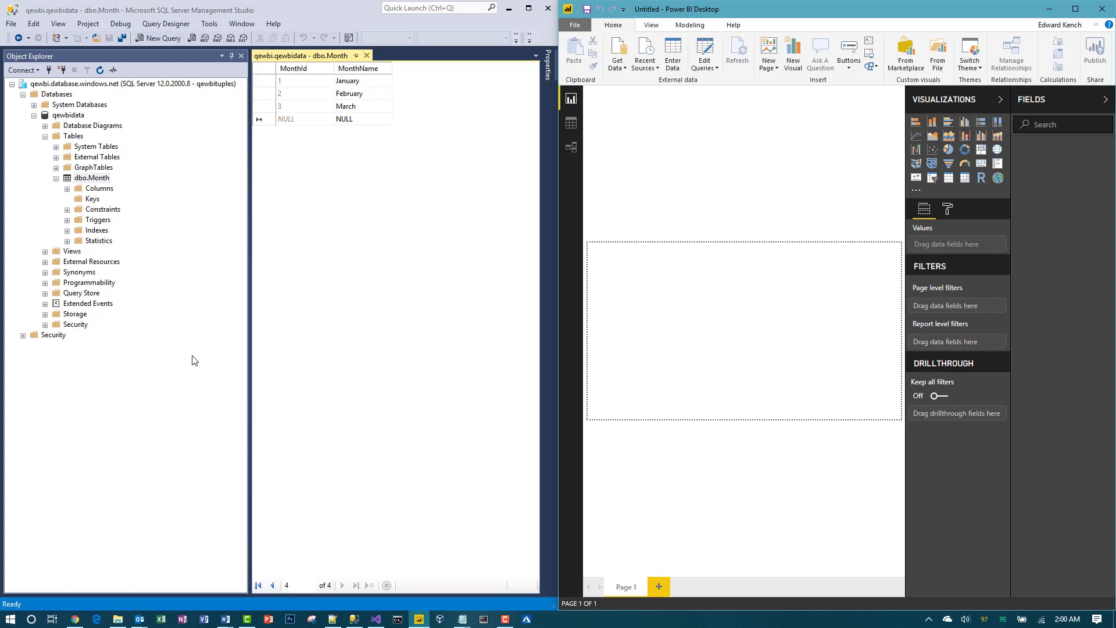
- Expand dbo.Month's columns in SSMS to see MonthId and MonthName, select March, then switch to Power BI
click(87, 182)
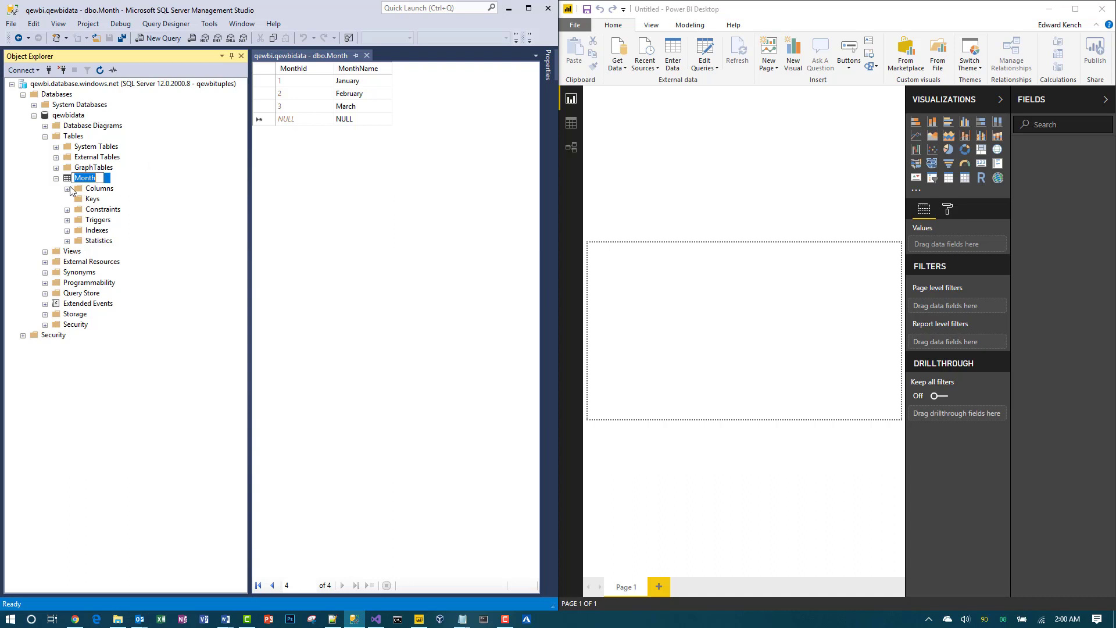
click(67, 188)
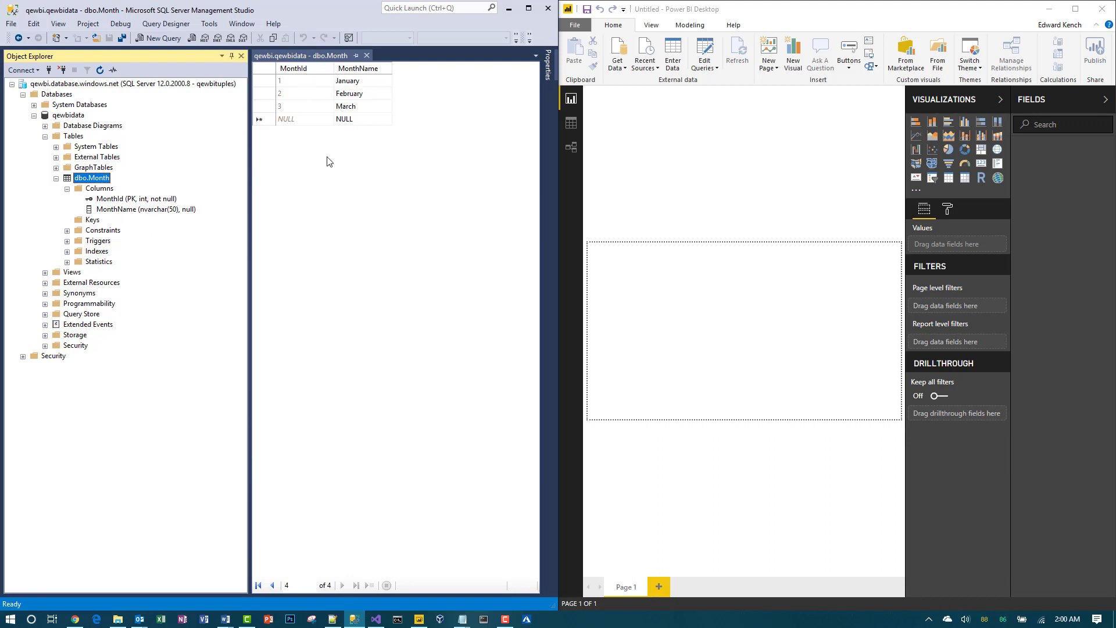
click(363, 105)
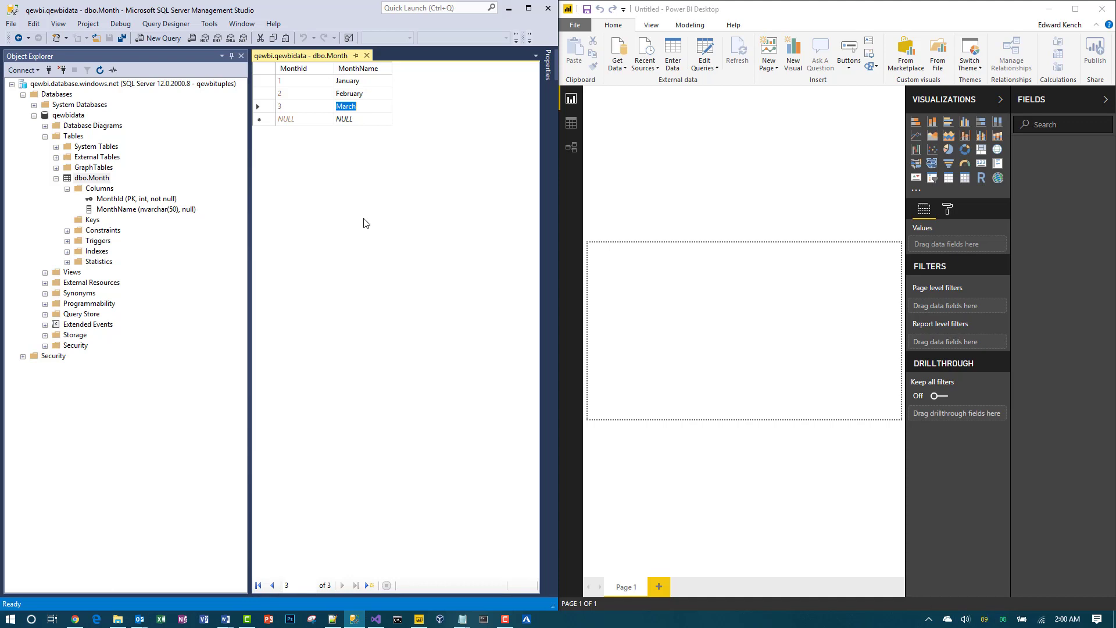
click(769, 8)
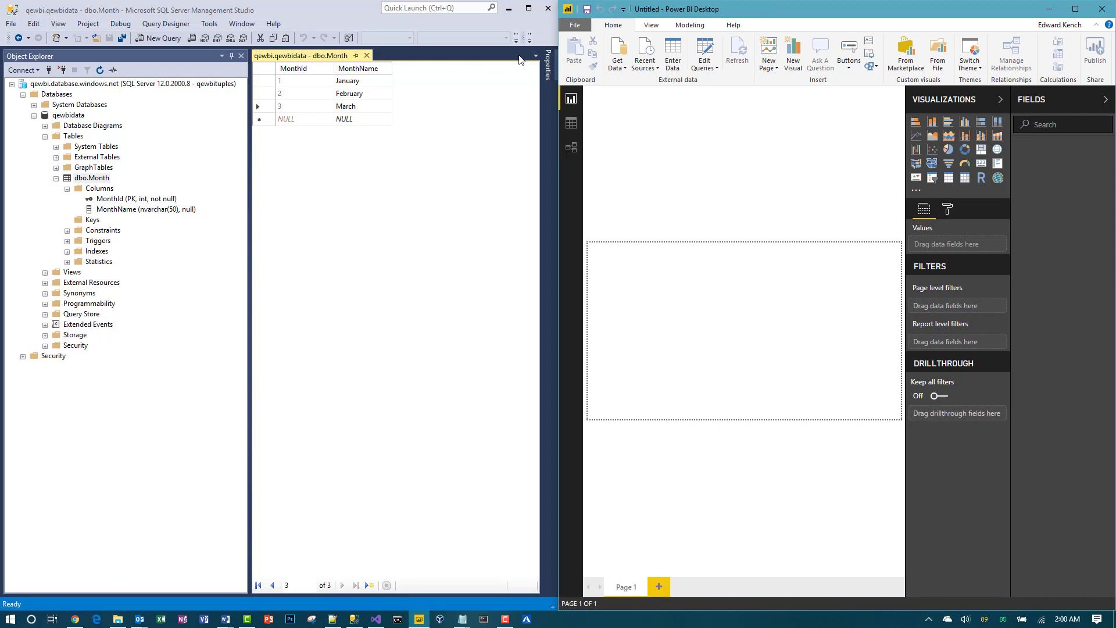
- Connect to SQL Server qewbi.database.windows.net, database qewbidata, in DirectQuery mode
click(618, 66)
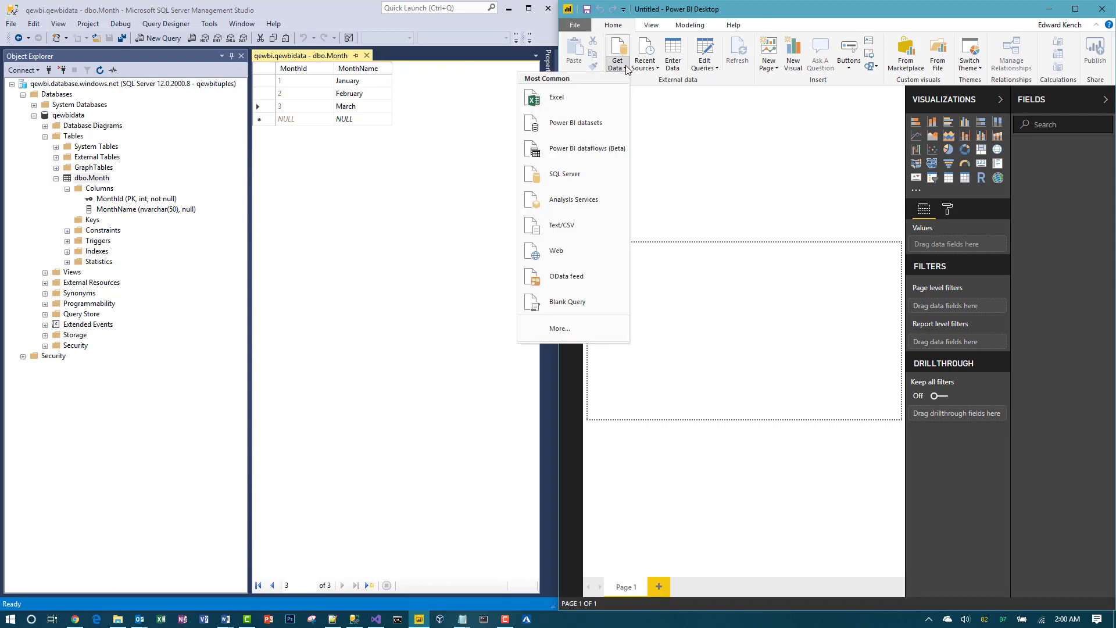
click(567, 174)
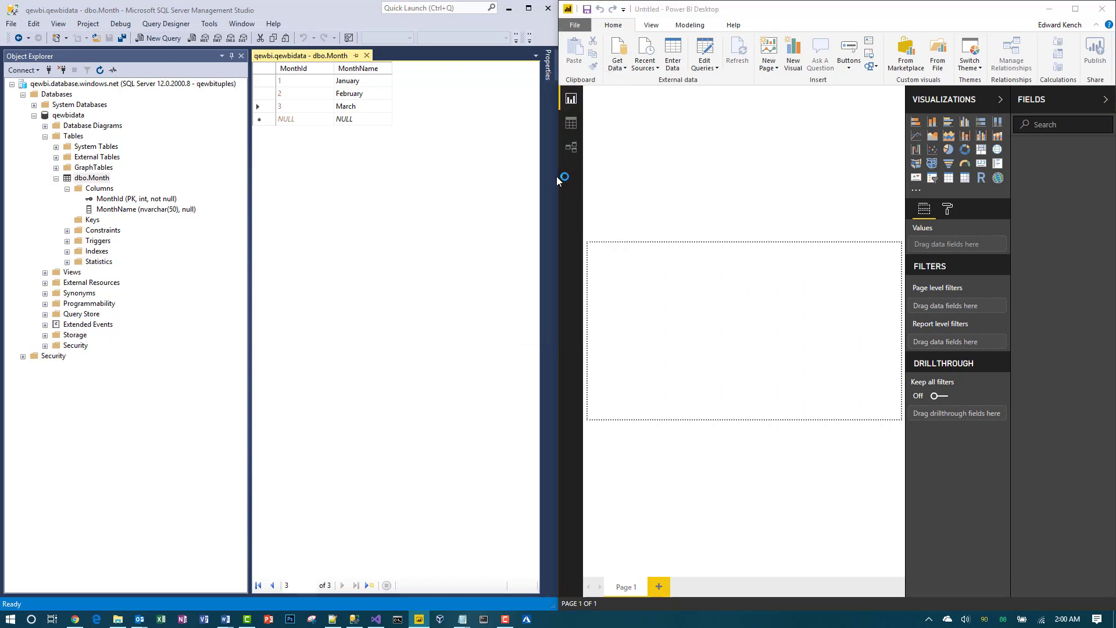
text(qewbi.database.windows.net)
key(Tab)
text(qewbidata)
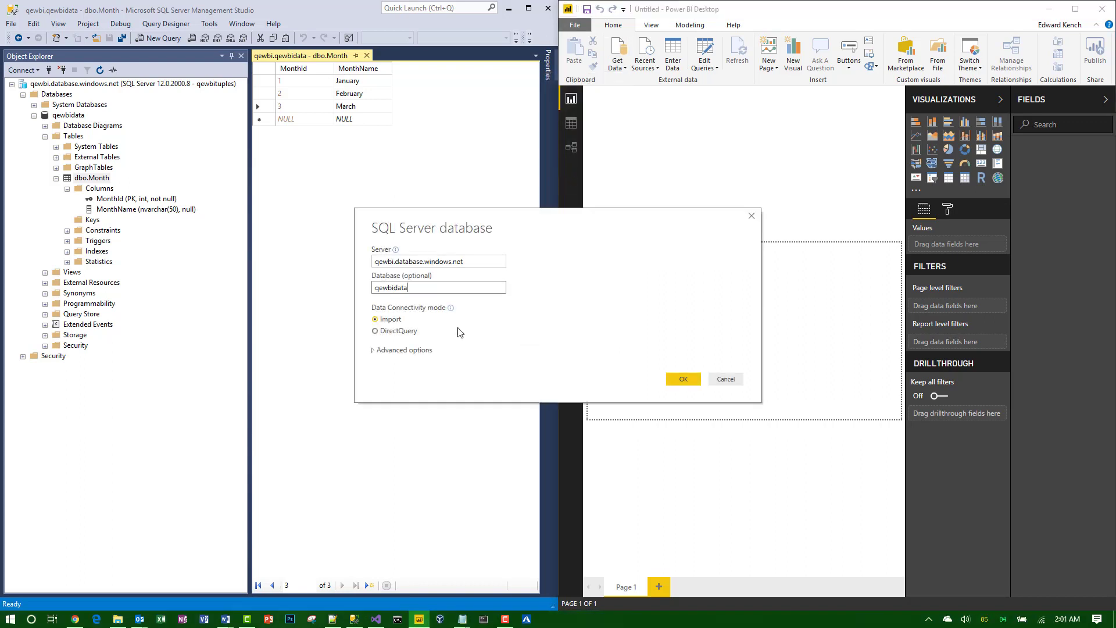
click(377, 331)
click(683, 384)
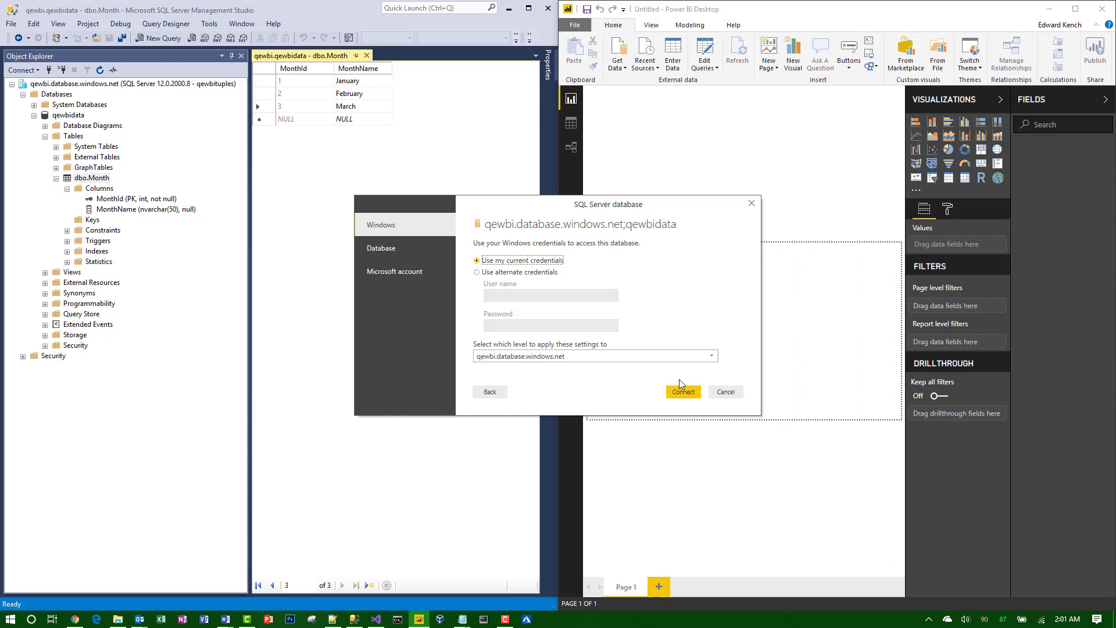
- Sign in with the database user name and password to reach the Navigator
click(407, 256)
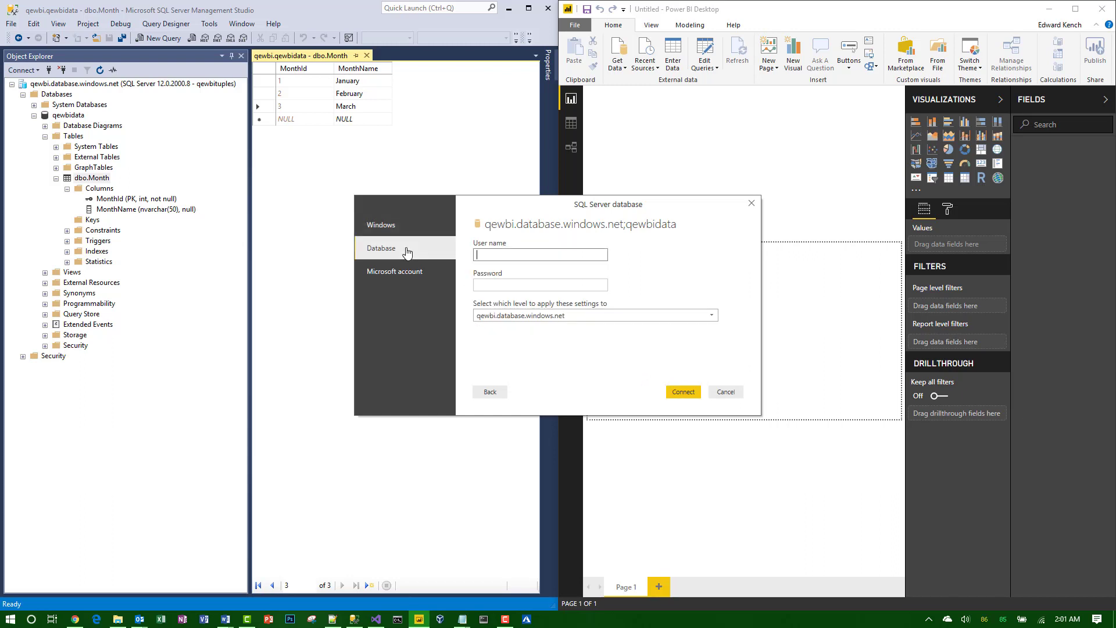
text(qewbituples)
key(Tab)
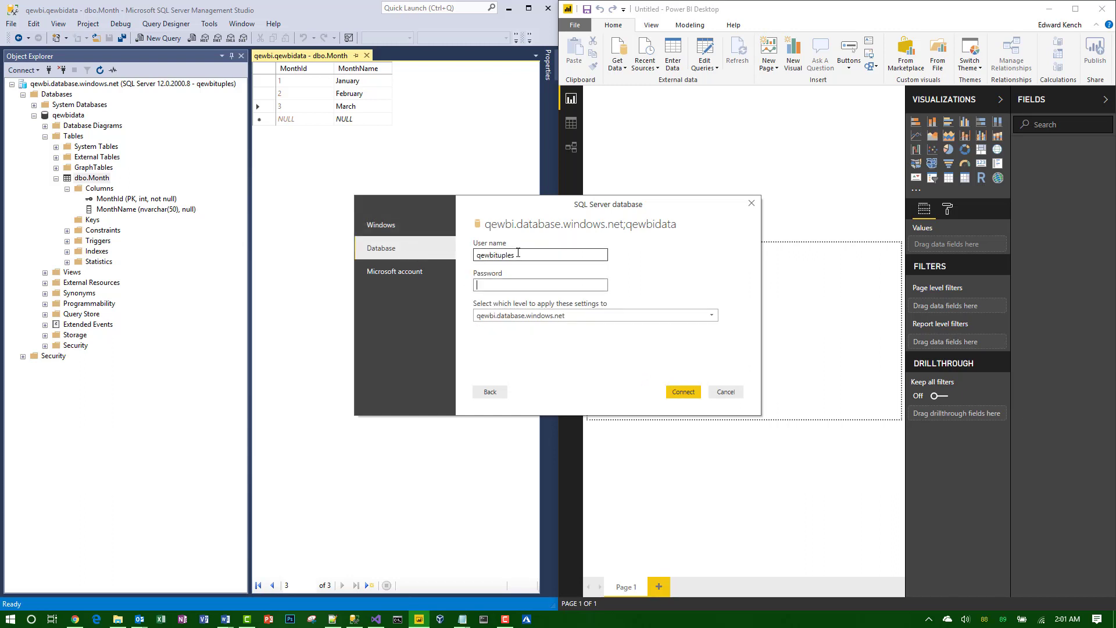
text(••••••••••)
click(684, 393)
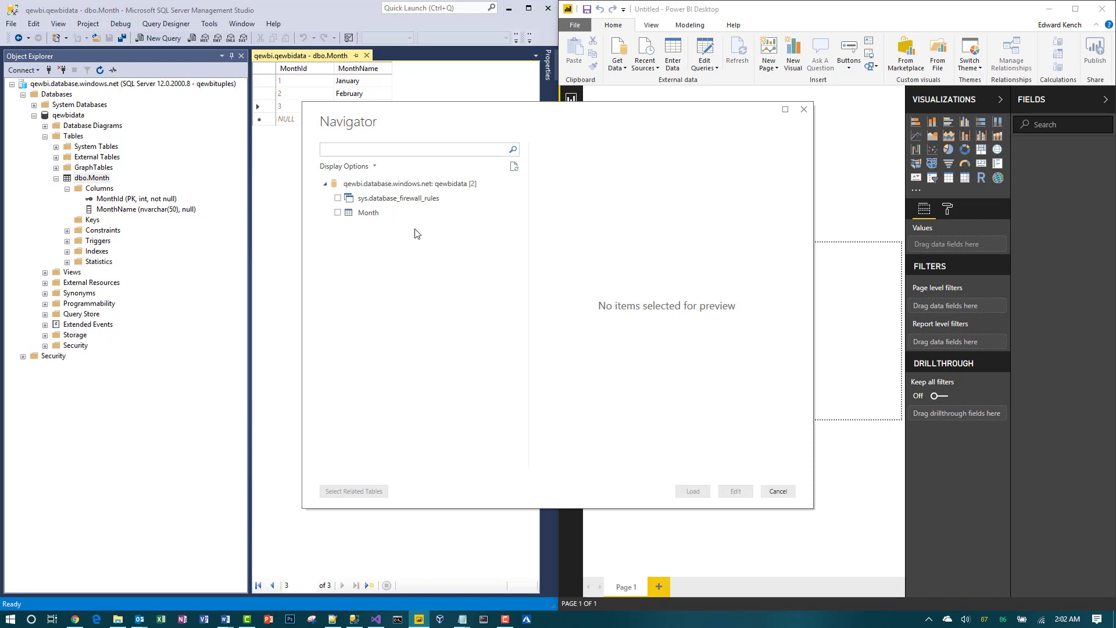
- Tick the Month table in Navigator and load it into the report
click(338, 213)
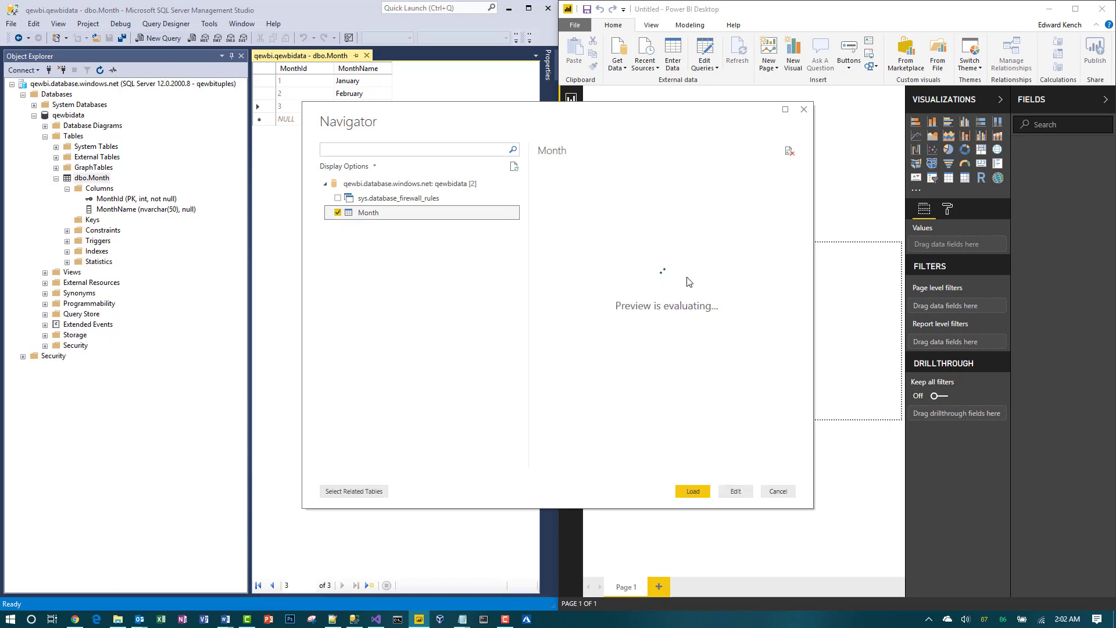
click(693, 492)
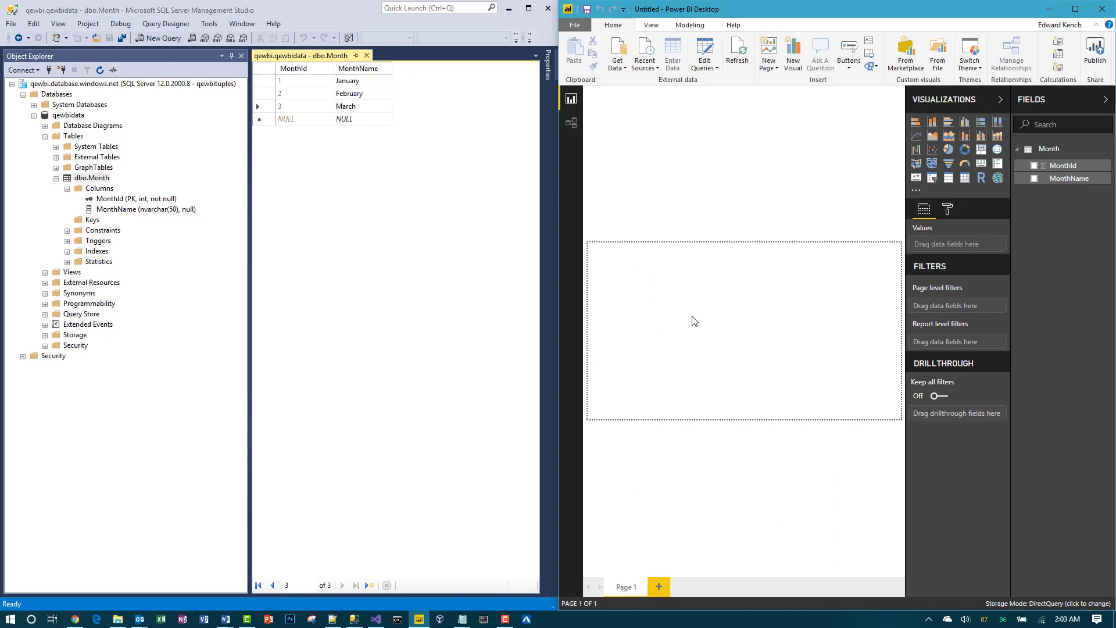
- Build a Table visual of MonthId and MonthName and enlarge it on the canvas
click(1034, 166)
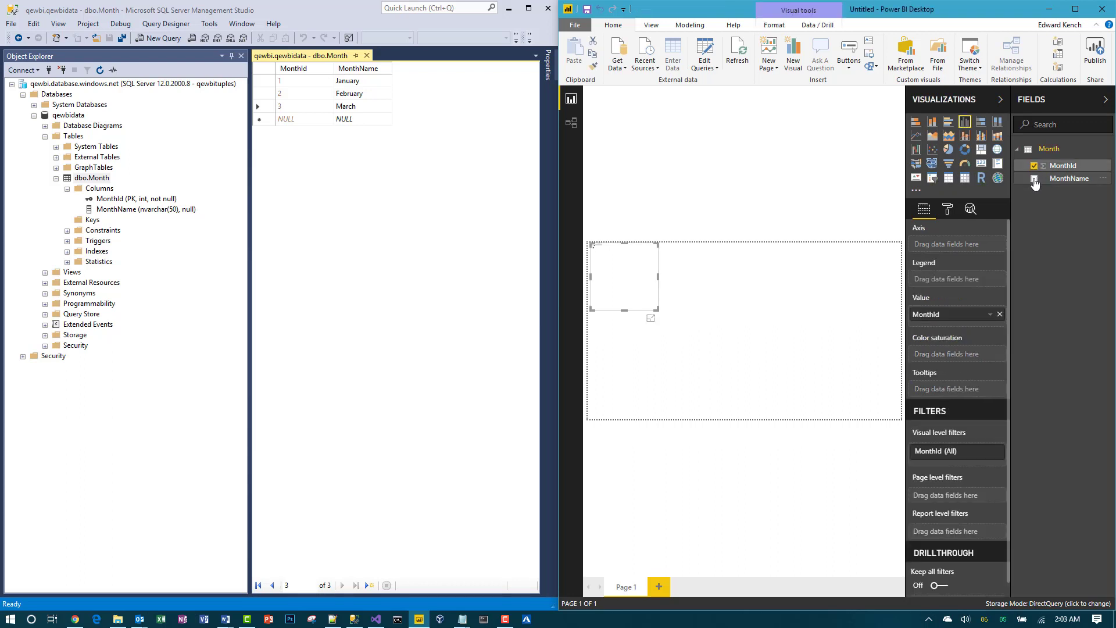
click(1034, 180)
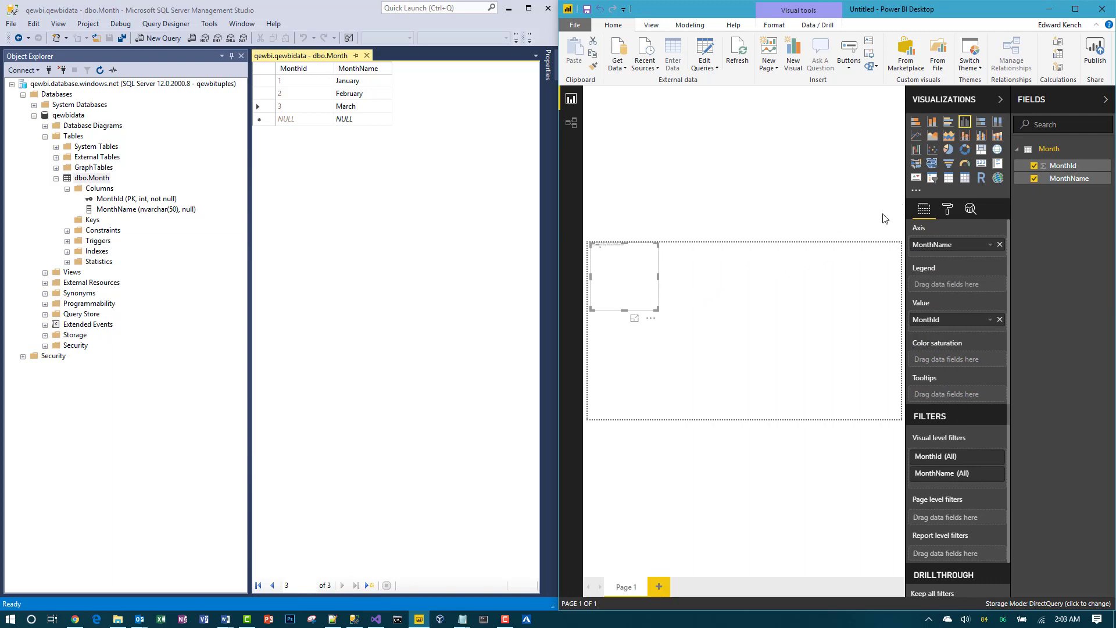
click(949, 180)
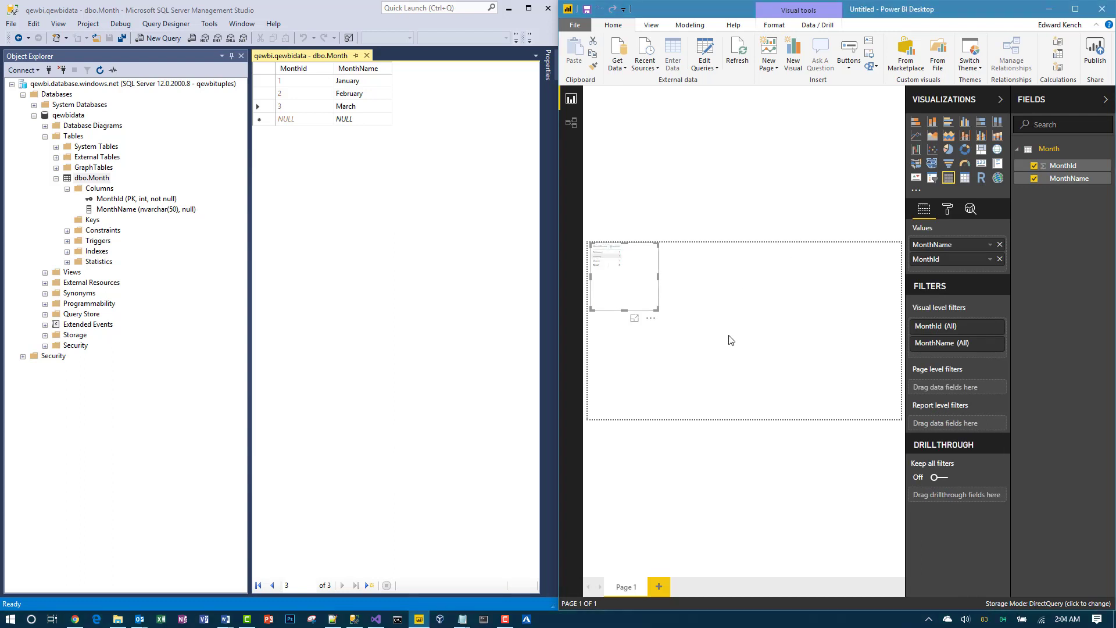
drag(658, 310, 740, 348)
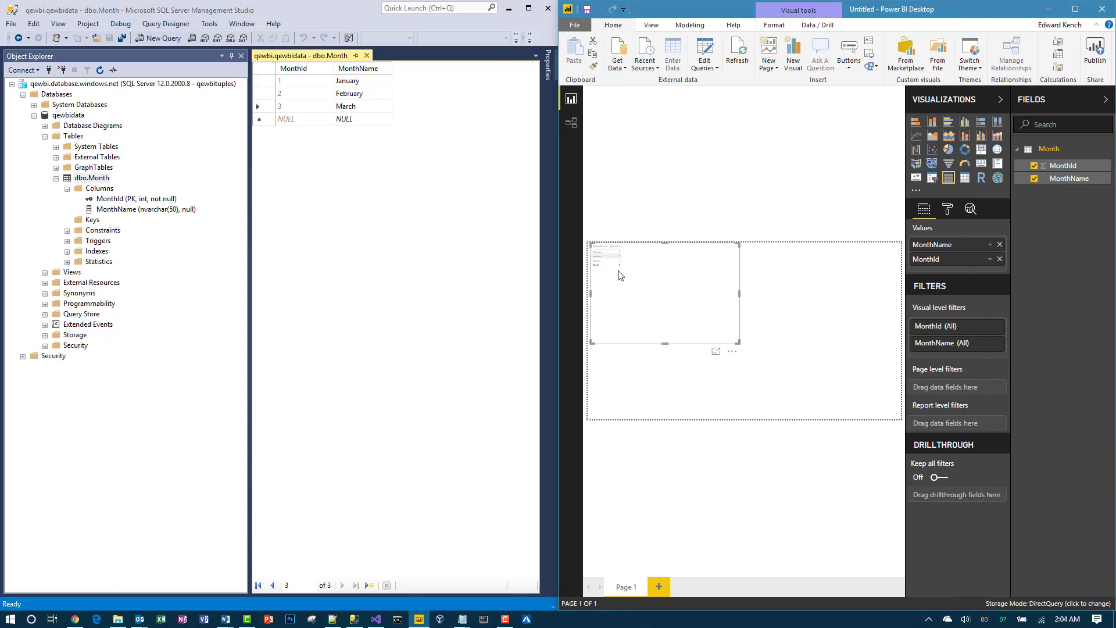
- Set the table's values text size to 18 in the Format pane
click(948, 211)
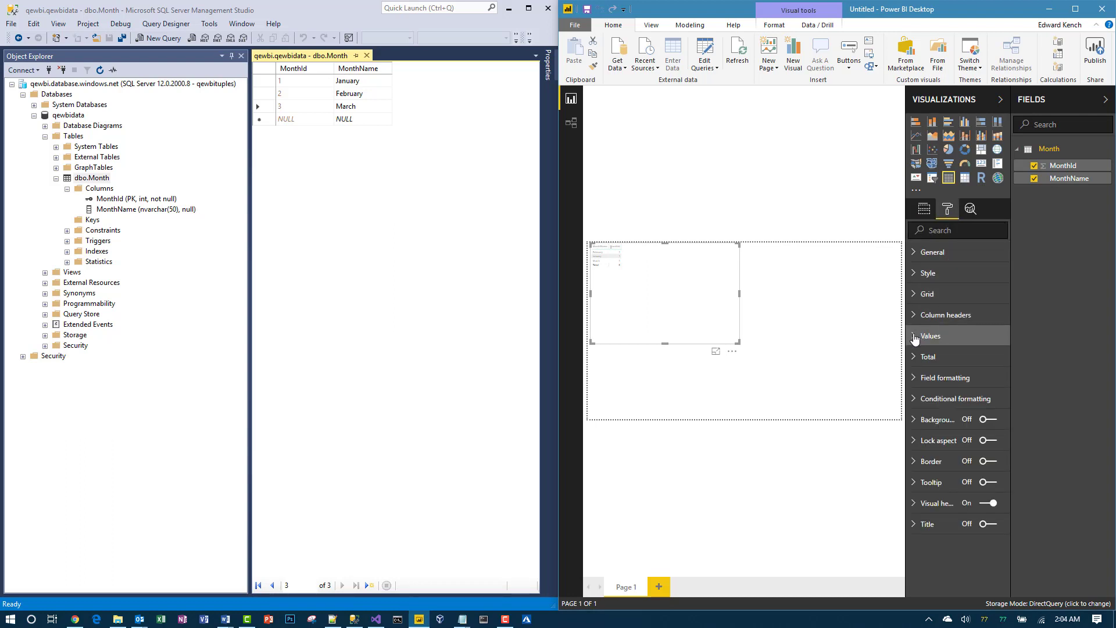
click(915, 337)
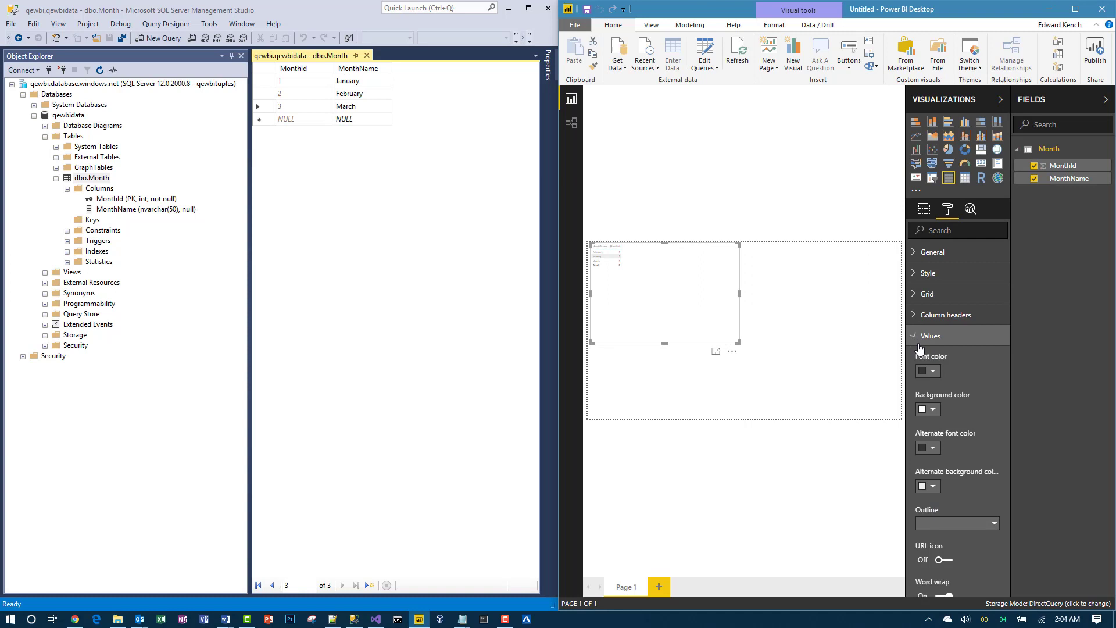
scroll(967, 439, down, 5)
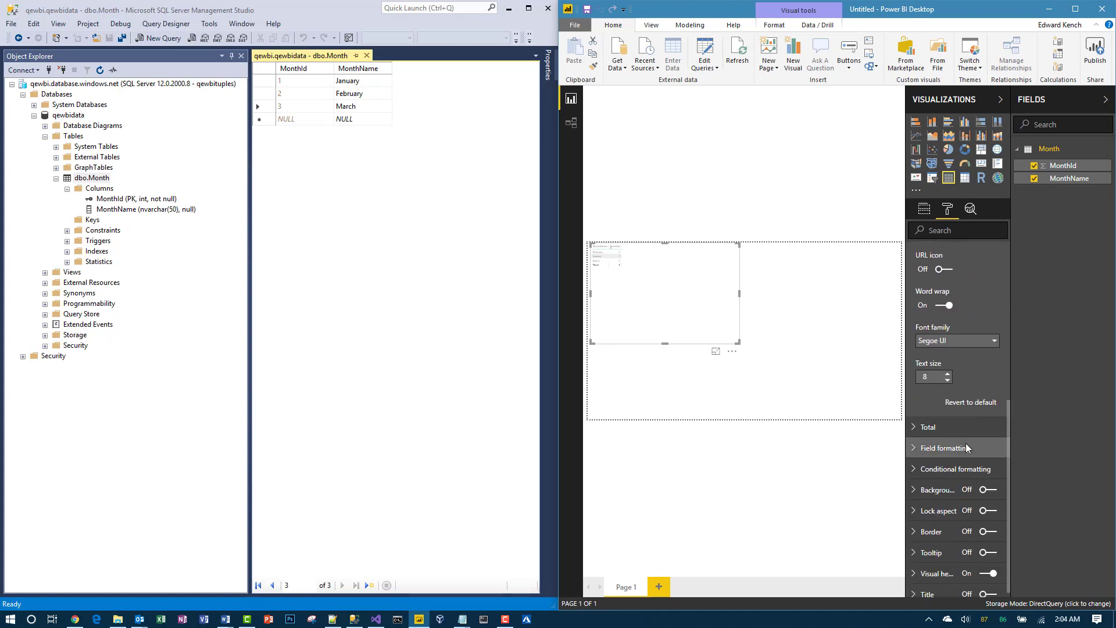
click(949, 376)
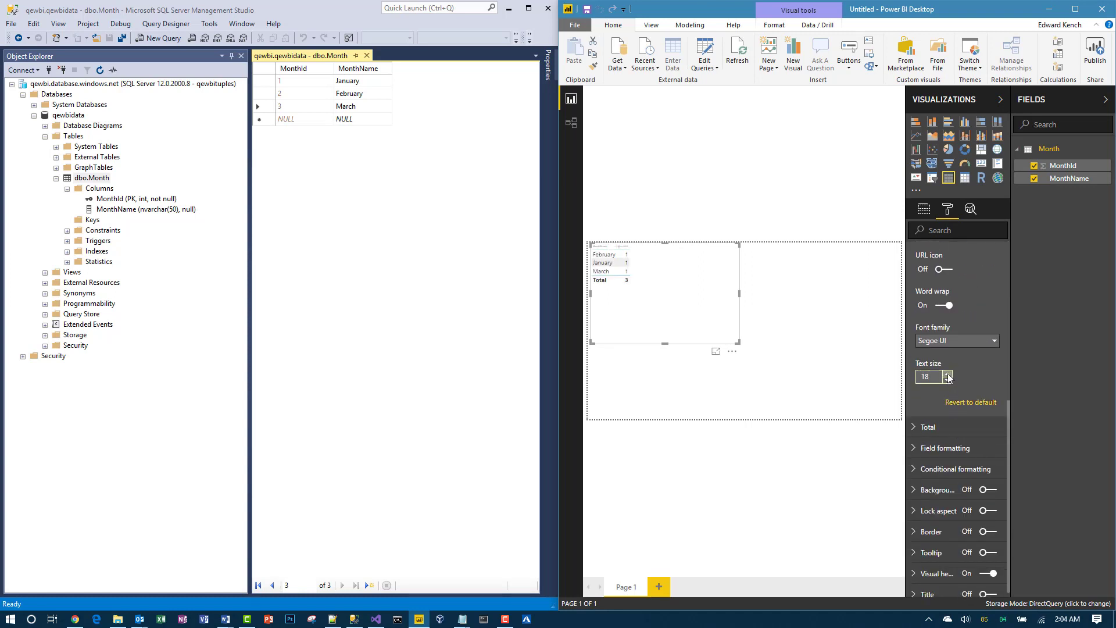
scroll(973, 350, up, 5)
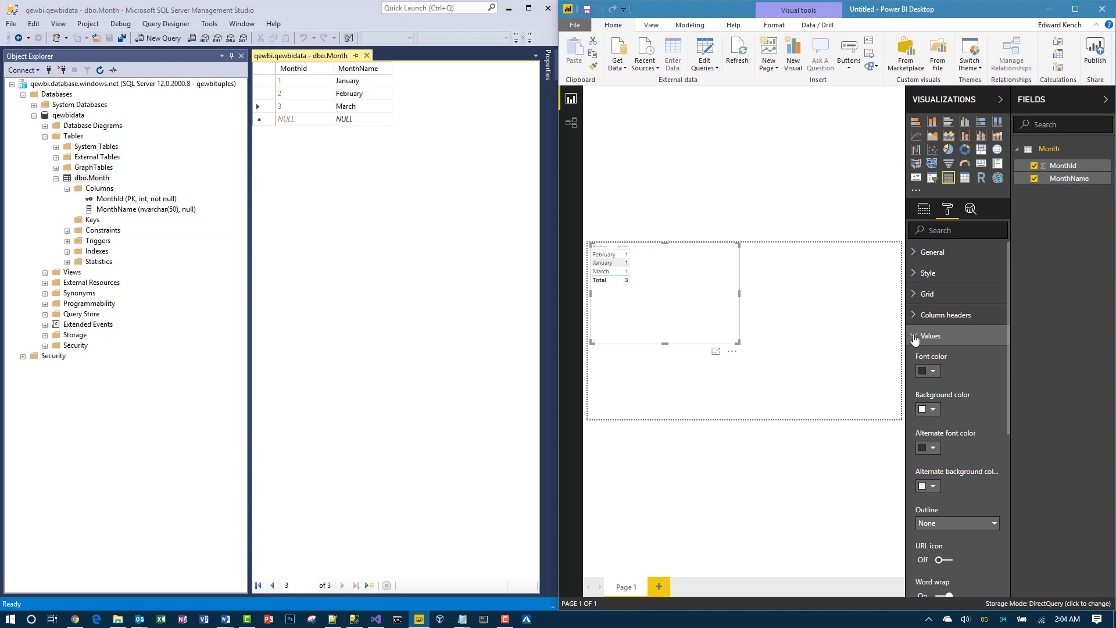
click(915, 337)
- Set the column headers text size to 18 and deselect the table
click(915, 316)
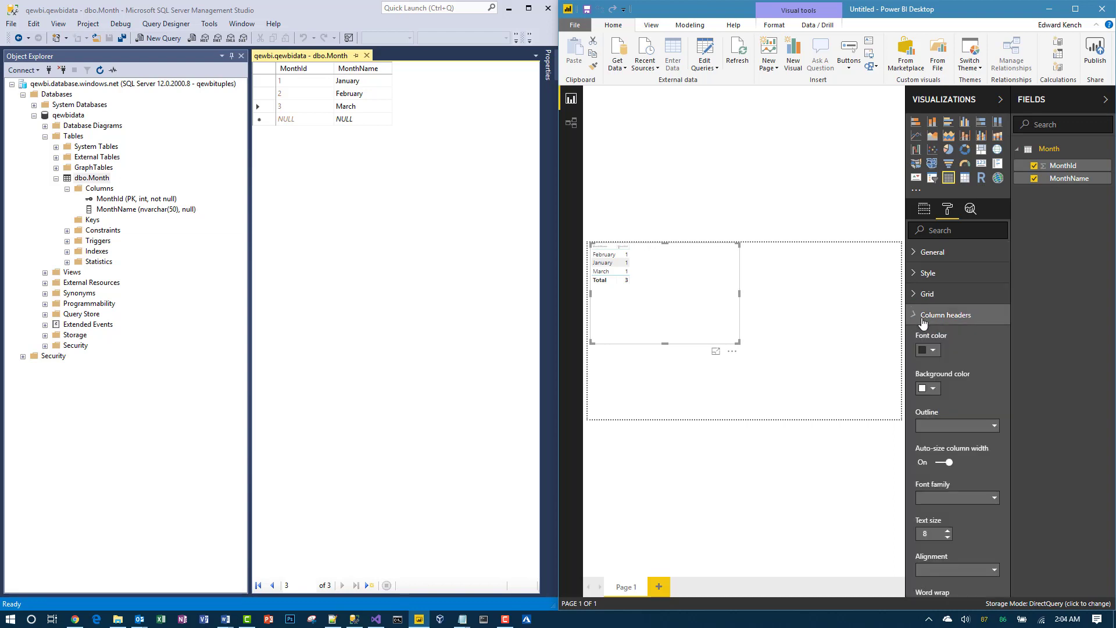
scroll(954, 349, down, 3)
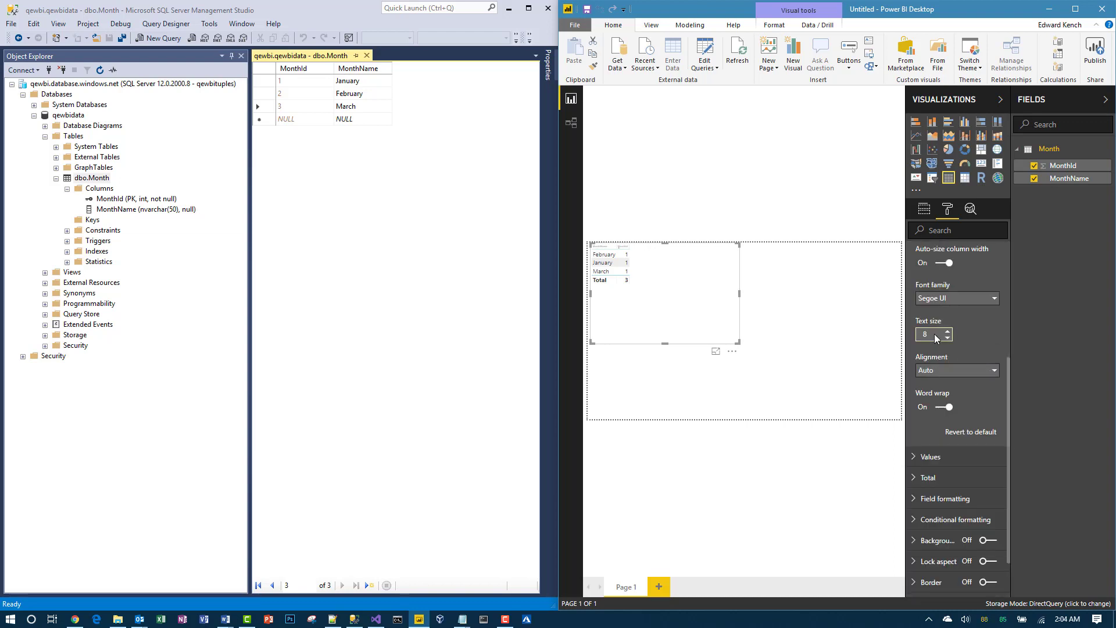
click(948, 331)
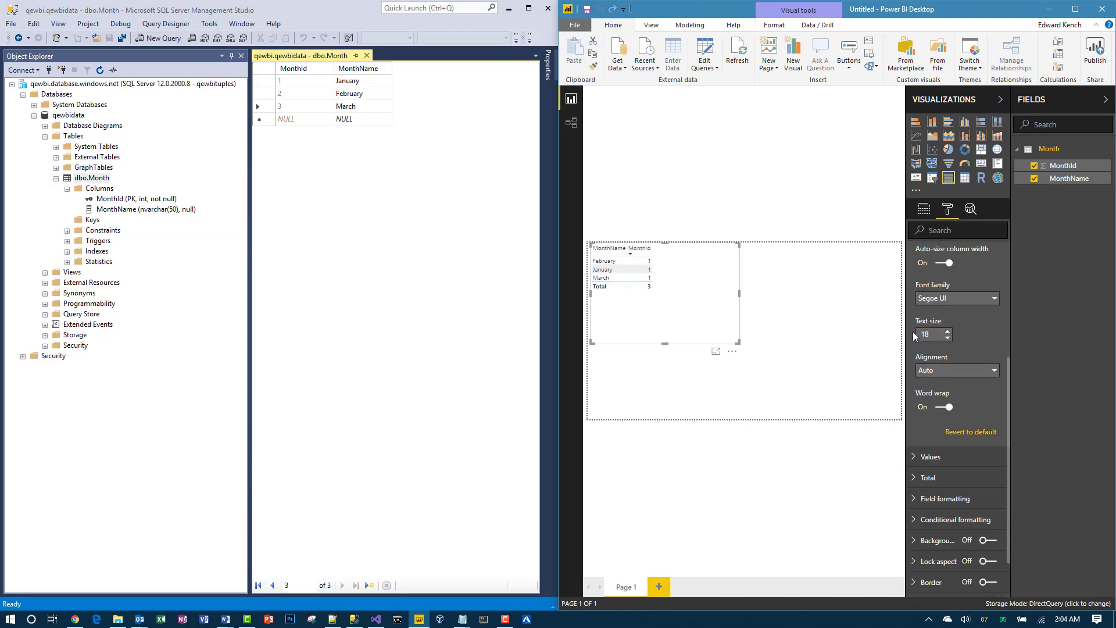
click(806, 226)
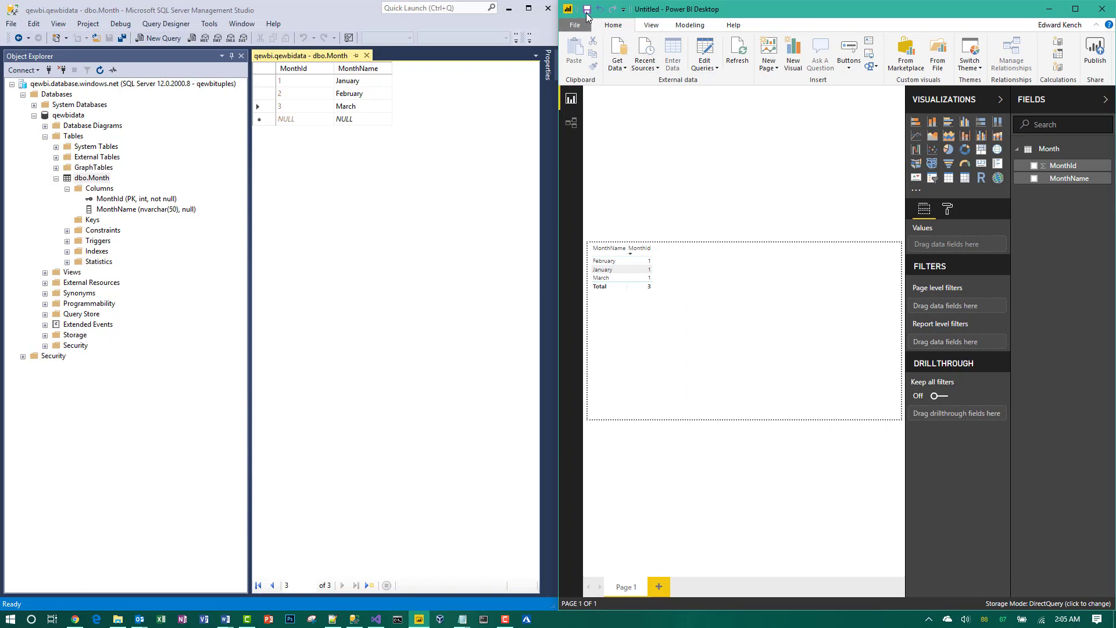
- Save the file under the name DirectQueryDemo, then publish it to My workspace
key(ctrl+s)
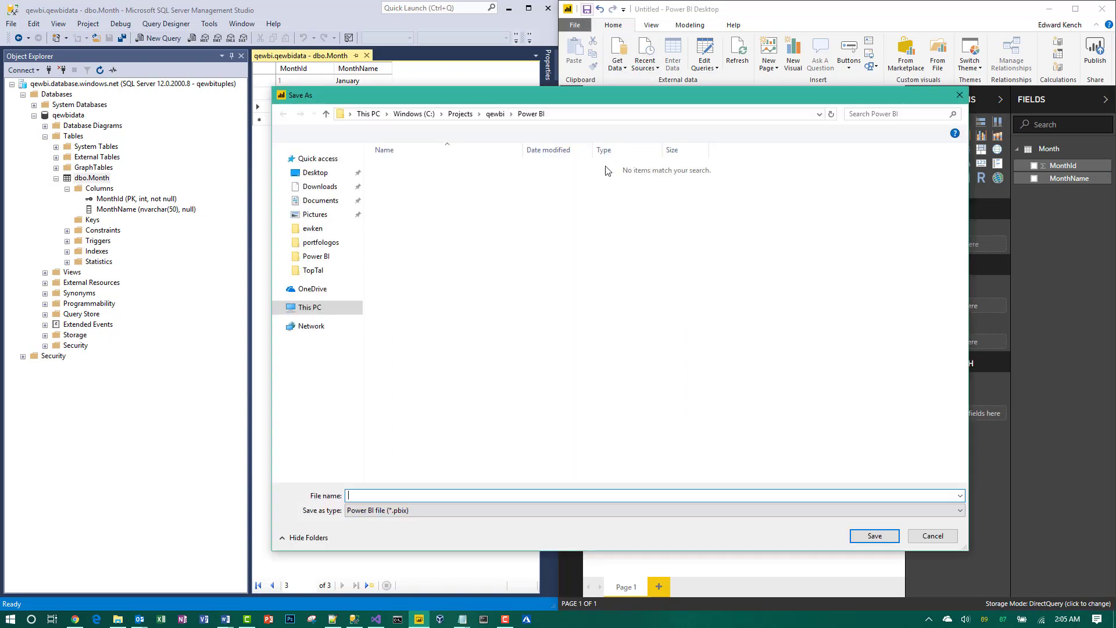
text(DirectQueryDemo)
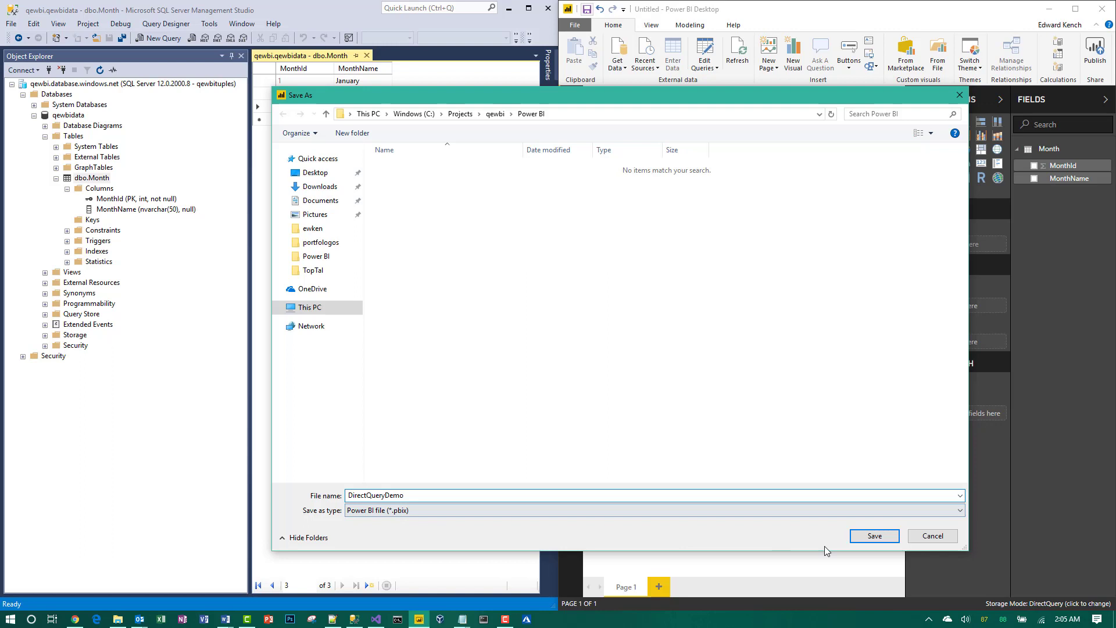
click(875, 538)
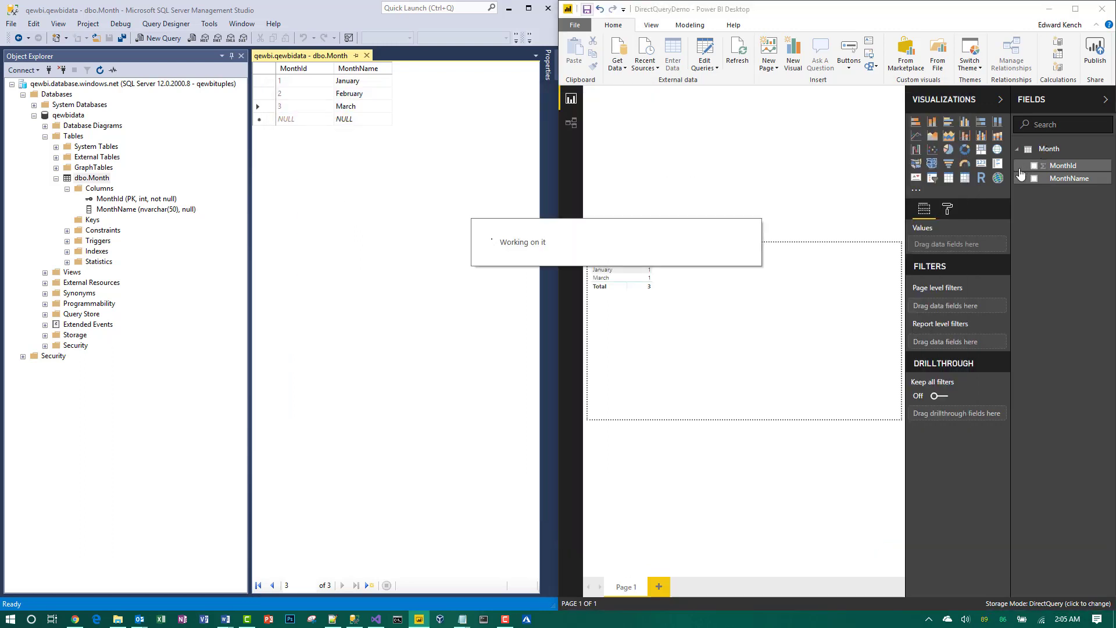
click(1095, 52)
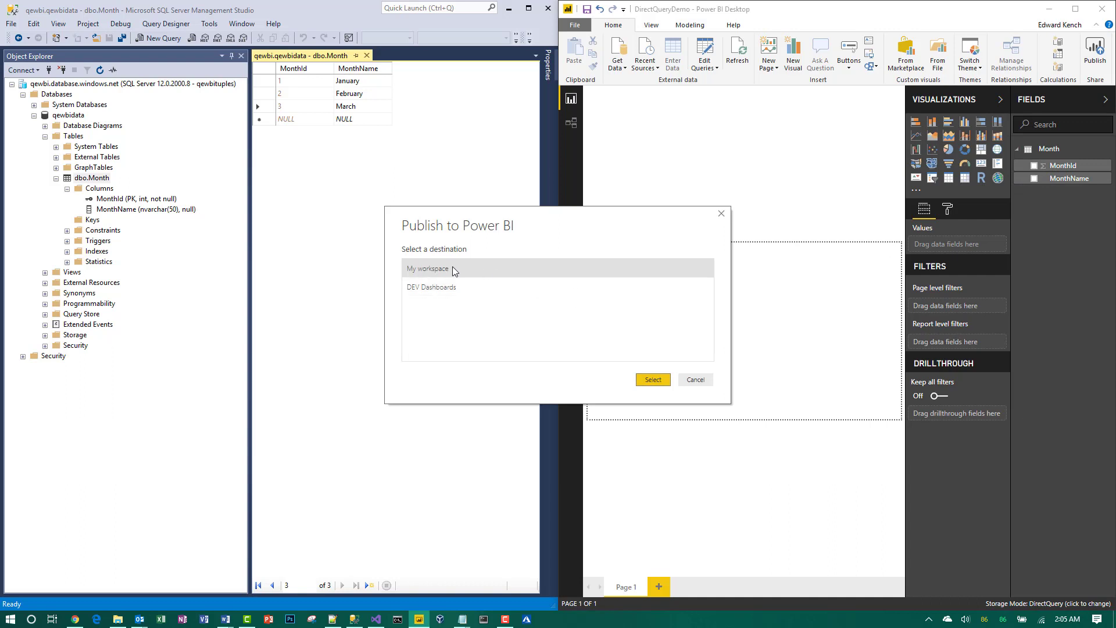
click(653, 380)
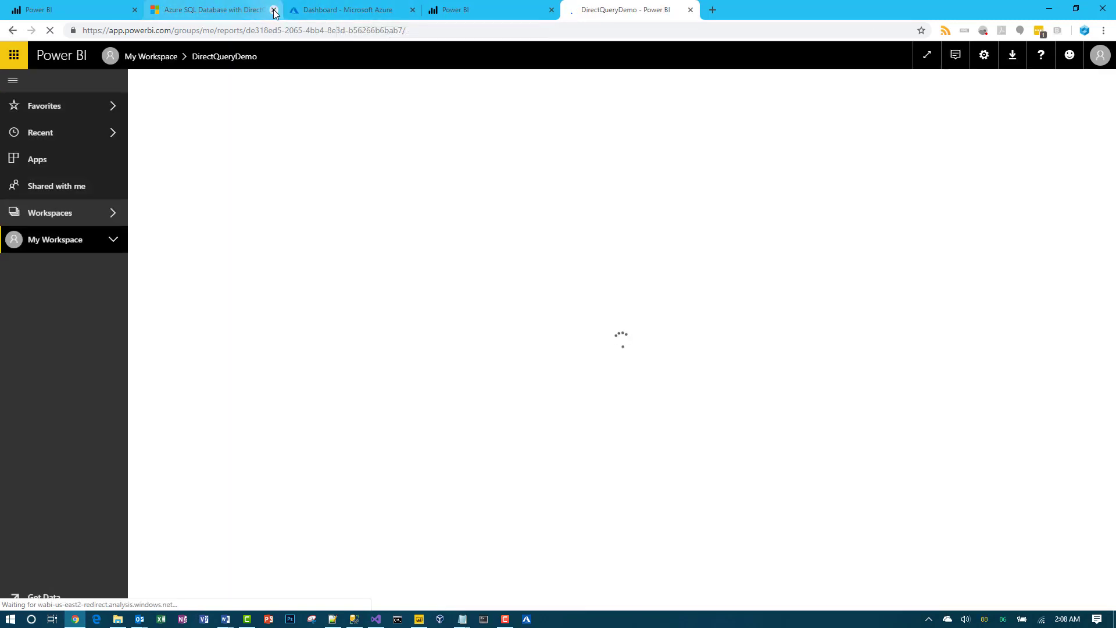
- Close two extra browser tabs and refresh the DirectQueryDemo report online
click(274, 9)
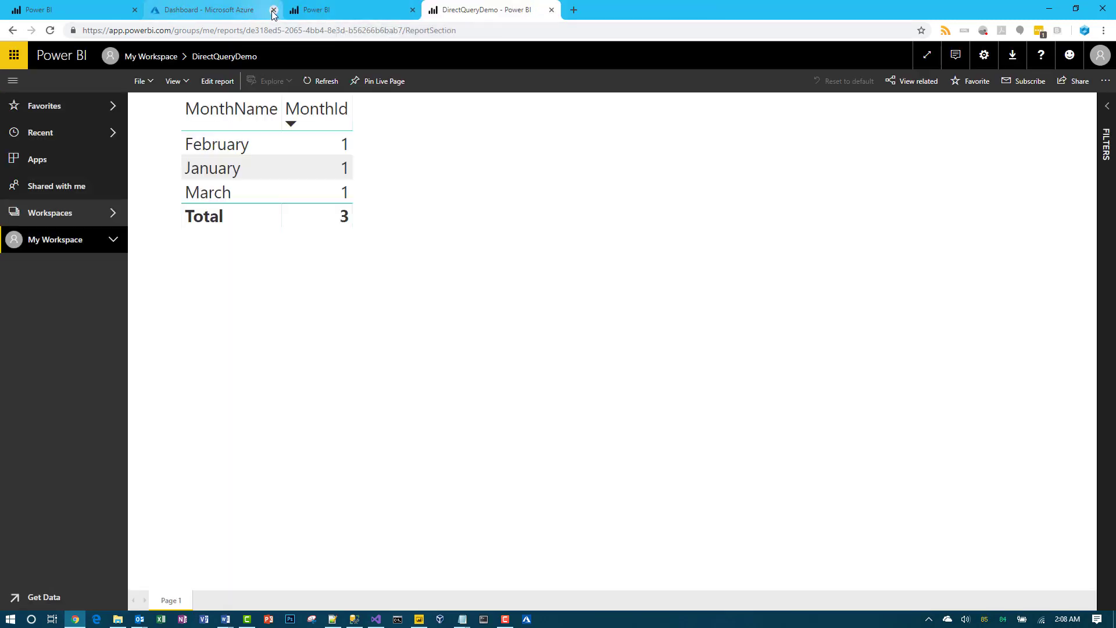
click(274, 10)
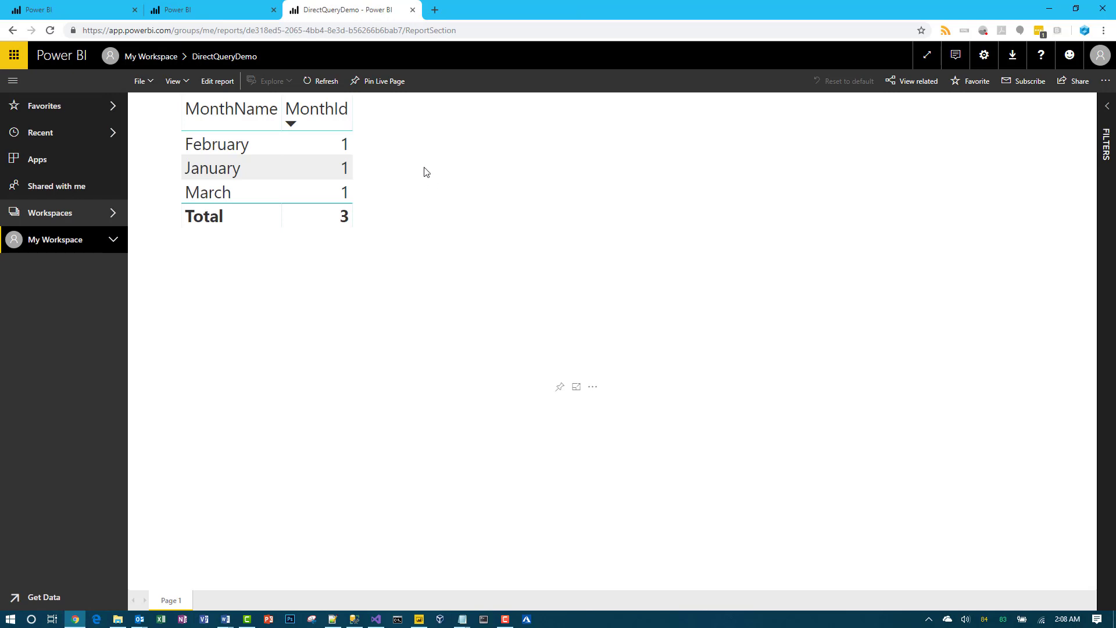
click(321, 82)
- Add April and May as new MonthName rows in the dbo.Month grid, then minimize SSMS
click(354, 621)
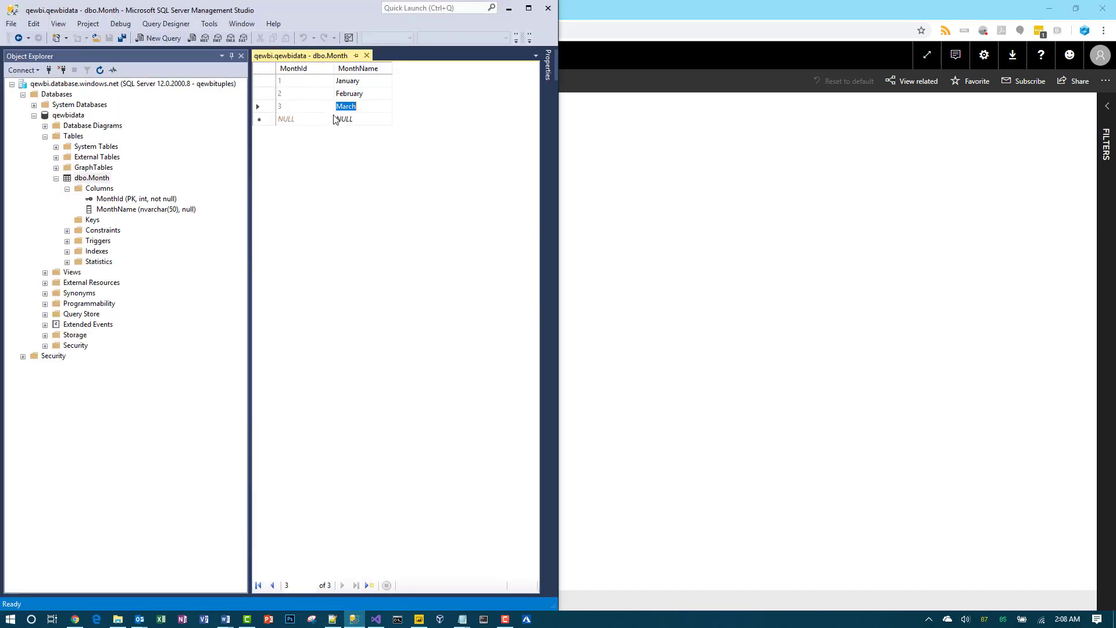
click(352, 119)
text(April)
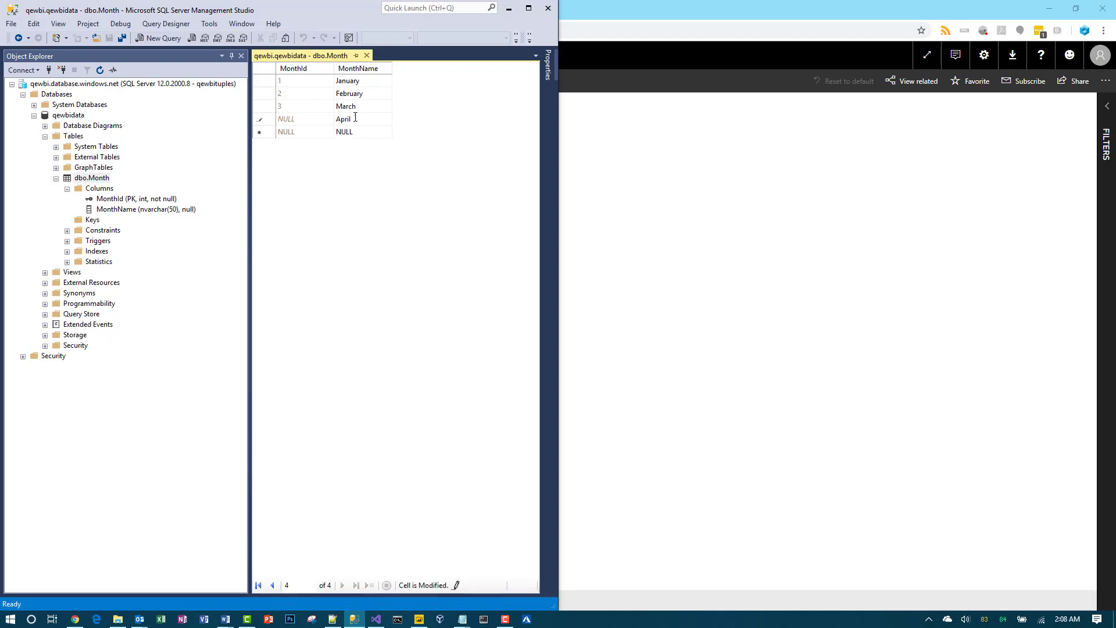
key(BackSpace)
key(BackSpace)
key(BackSpace)
key(BackSpace)
key(BackSpace)
text(April)
key(Down)
text(May)
key(BackSpace)
key(BackSpace)
key(BackSpace)
click(357, 119)
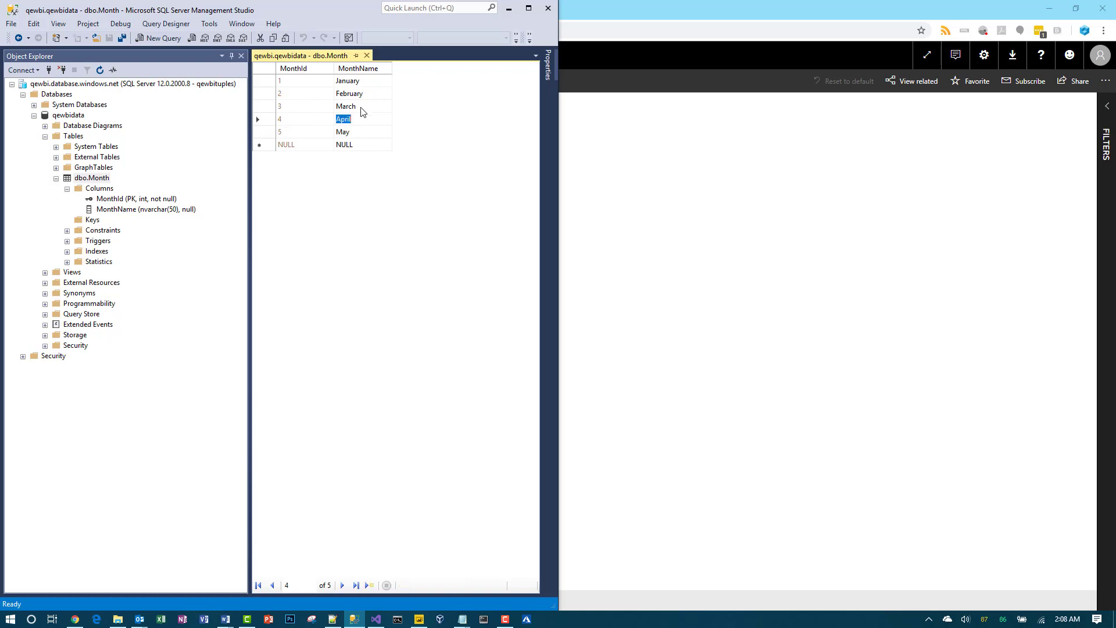
click(509, 9)
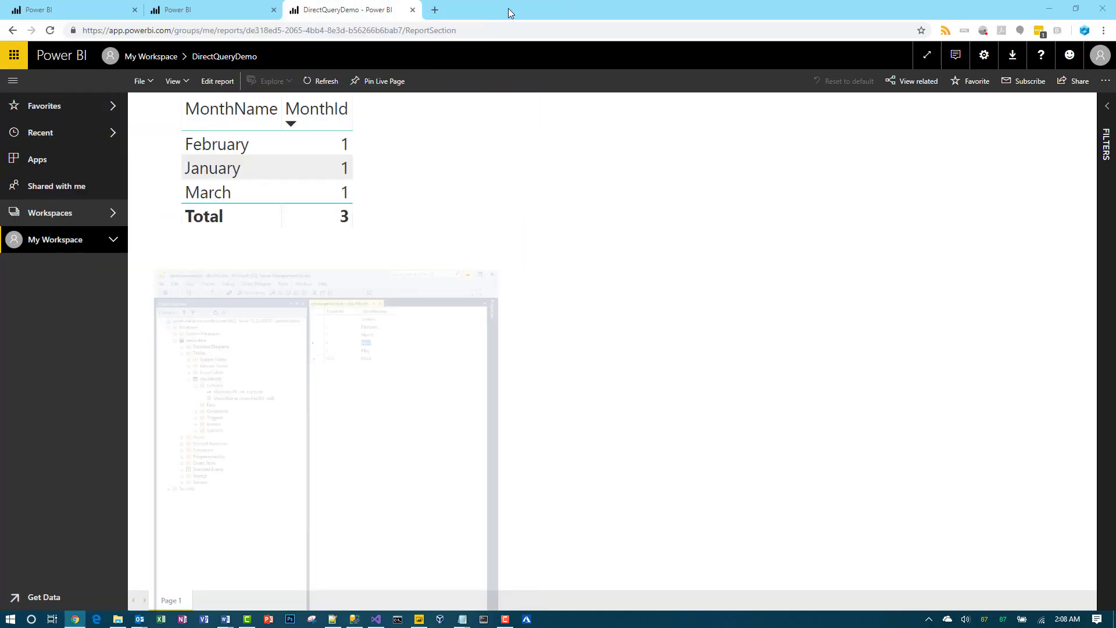
- Refresh the online report to show April and May with Total 5, then return to Power BI Desktop
click(322, 82)
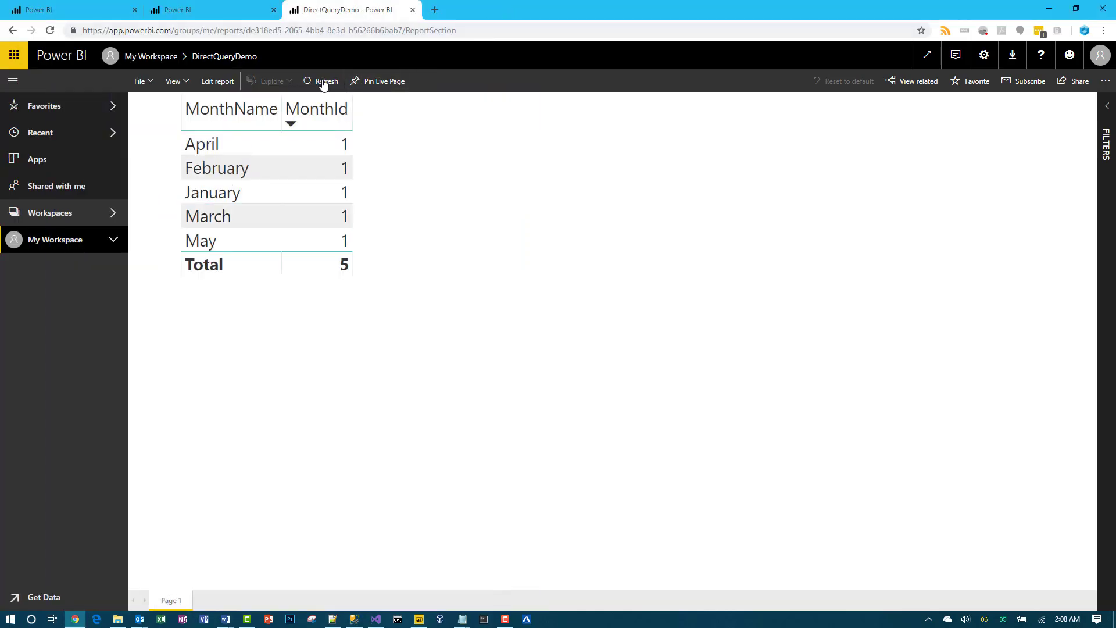
click(472, 244)
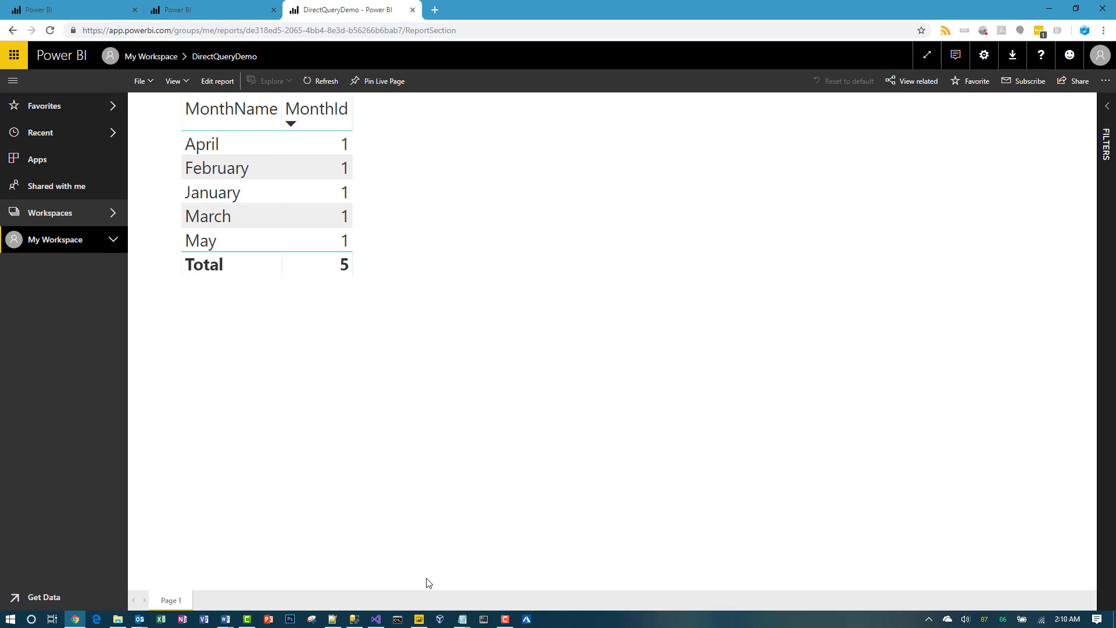
click(425, 621)
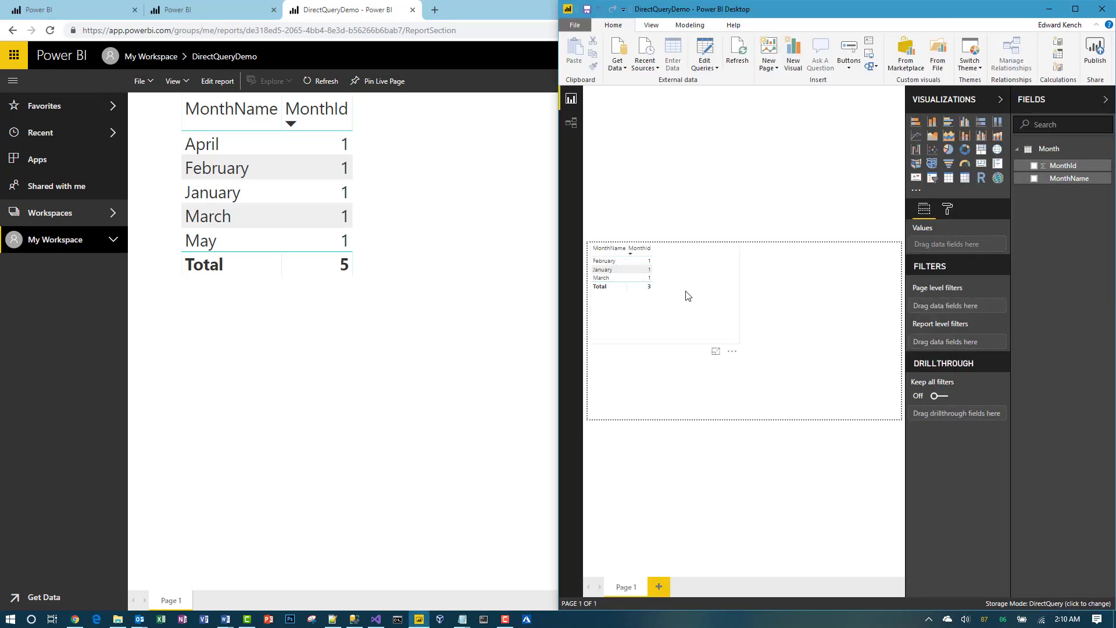
- In Phone Layout, place the month table on the phone canvas, aligned left and enlarged to show all rows
click(652, 27)
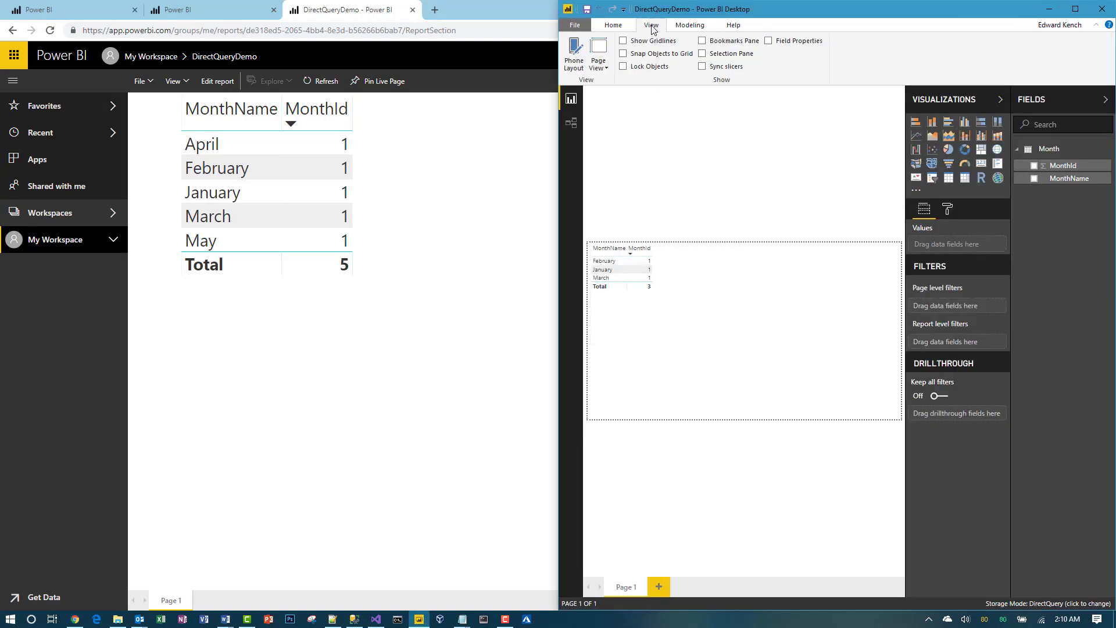
click(576, 55)
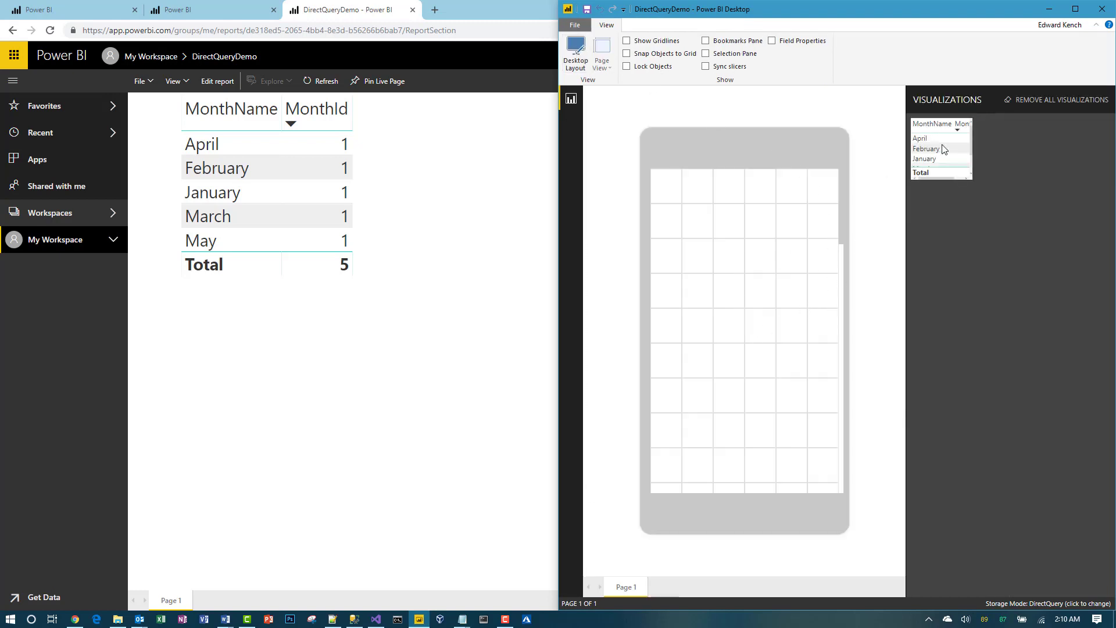
drag(946, 155, 756, 265)
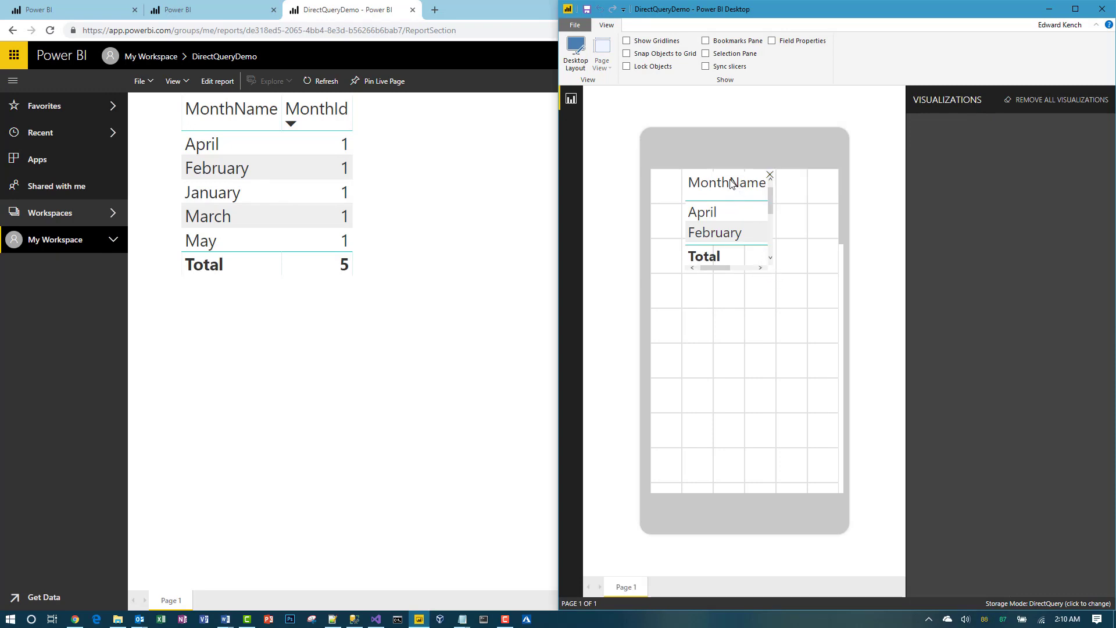
drag(735, 189, 705, 189)
drag(744, 271, 837, 346)
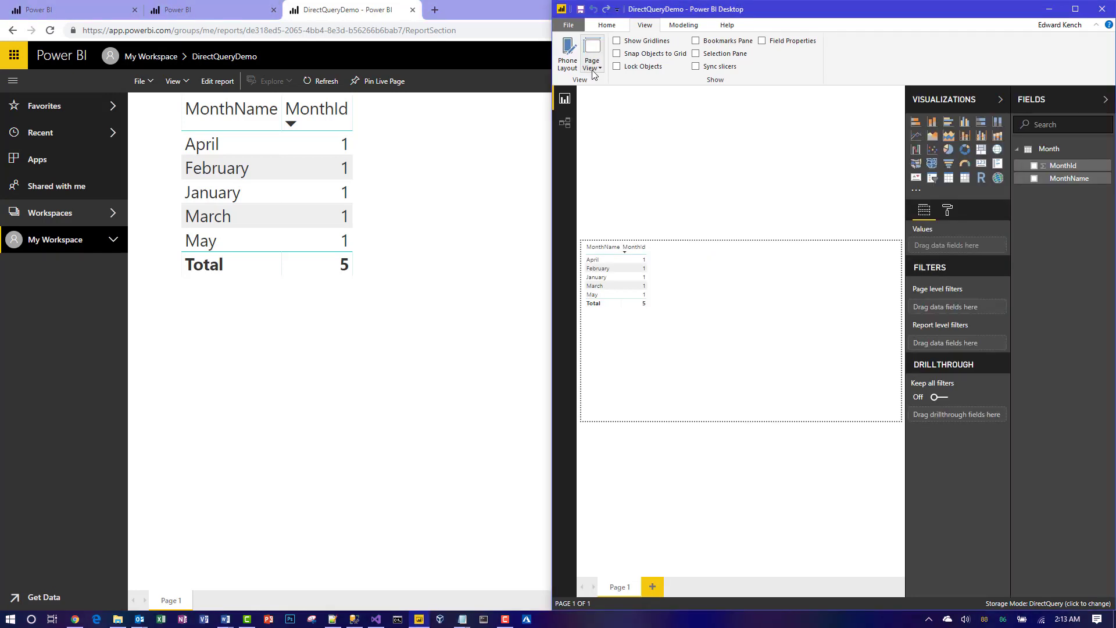
click(607, 25)
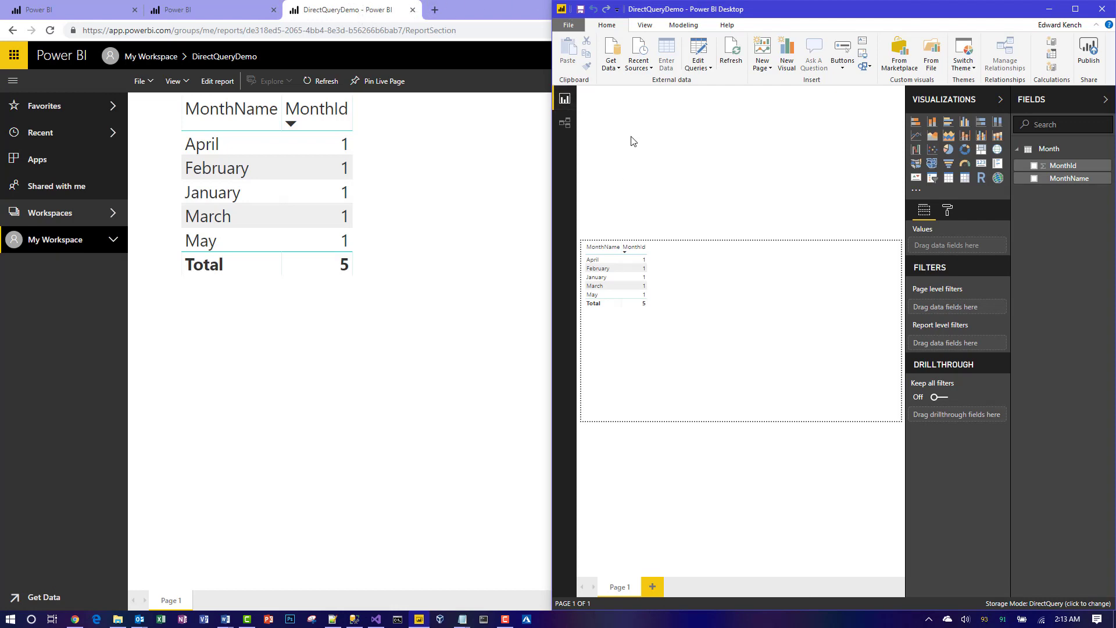
click(684, 26)
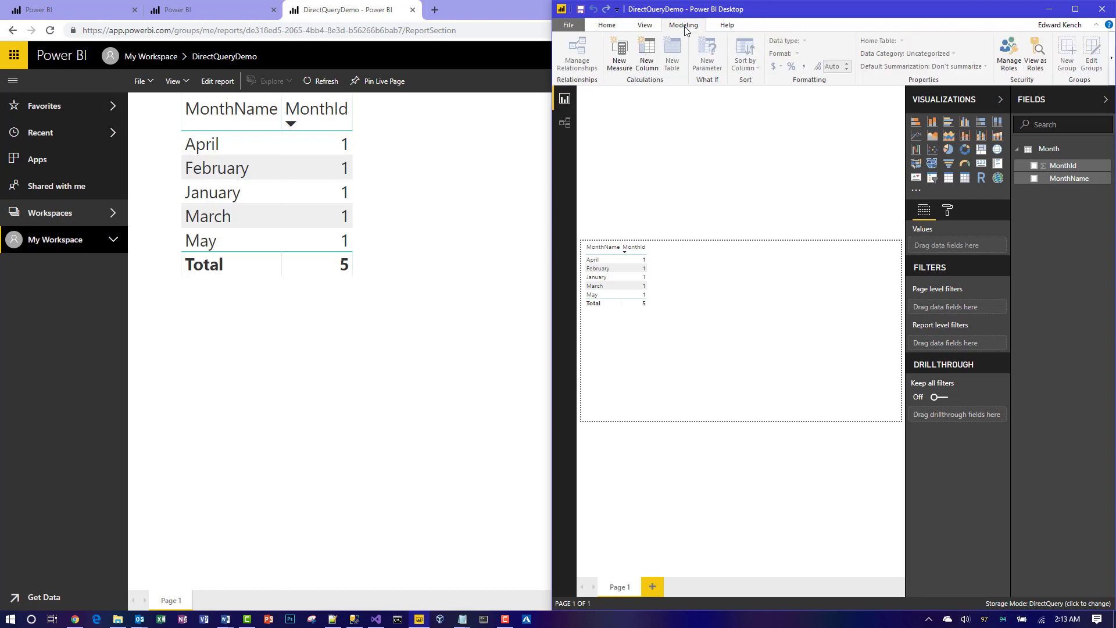